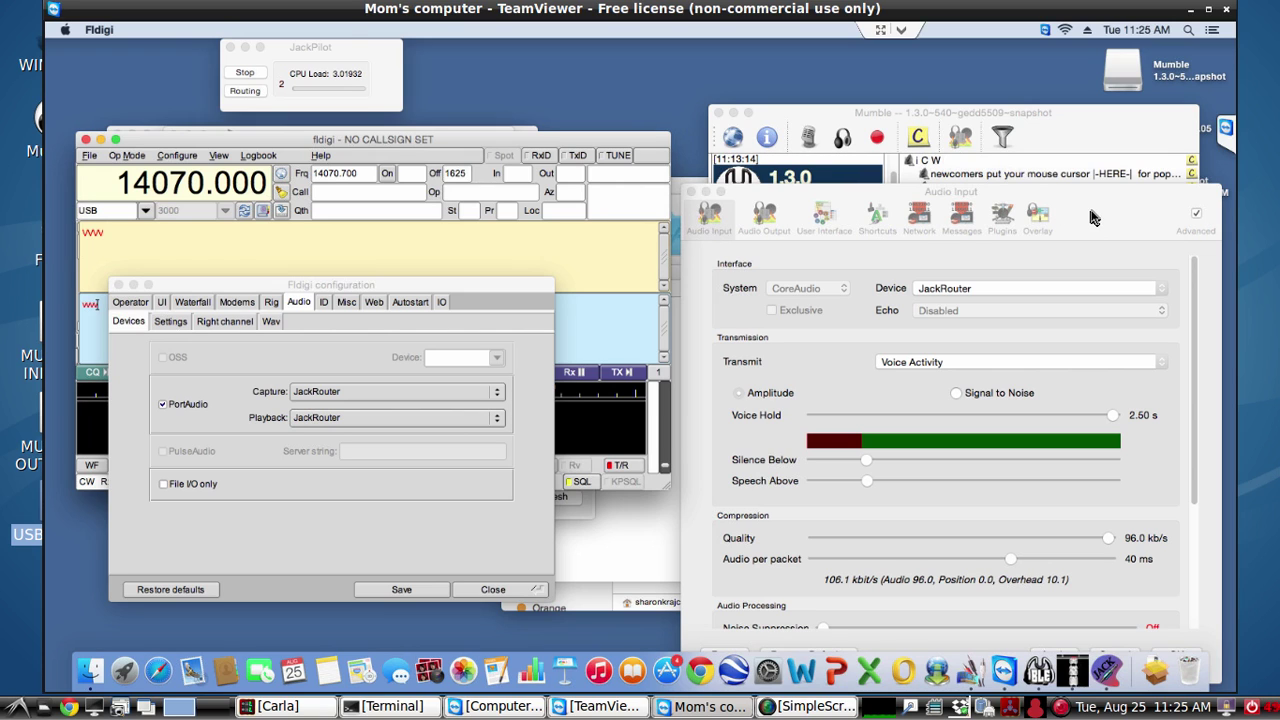
Step: Close Mumble's Audio Input settings and the fldigi configuration dialog
click(816, 230)
click(691, 192)
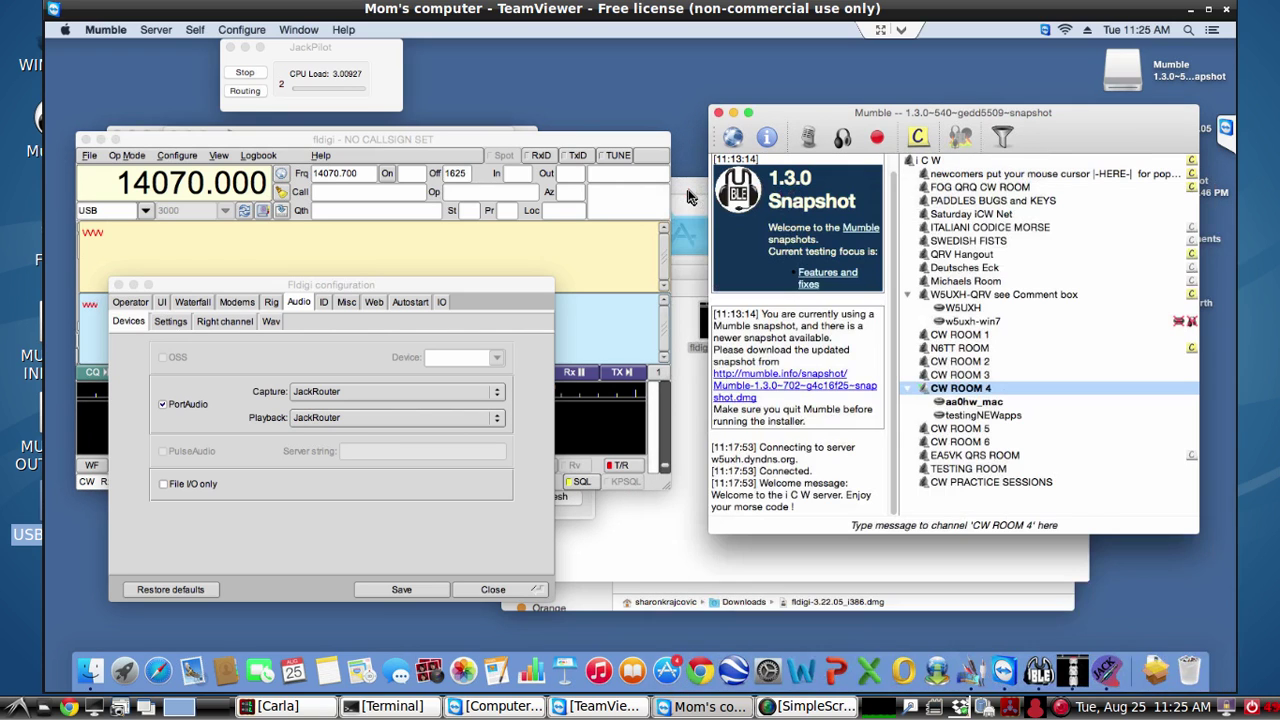
click(118, 285)
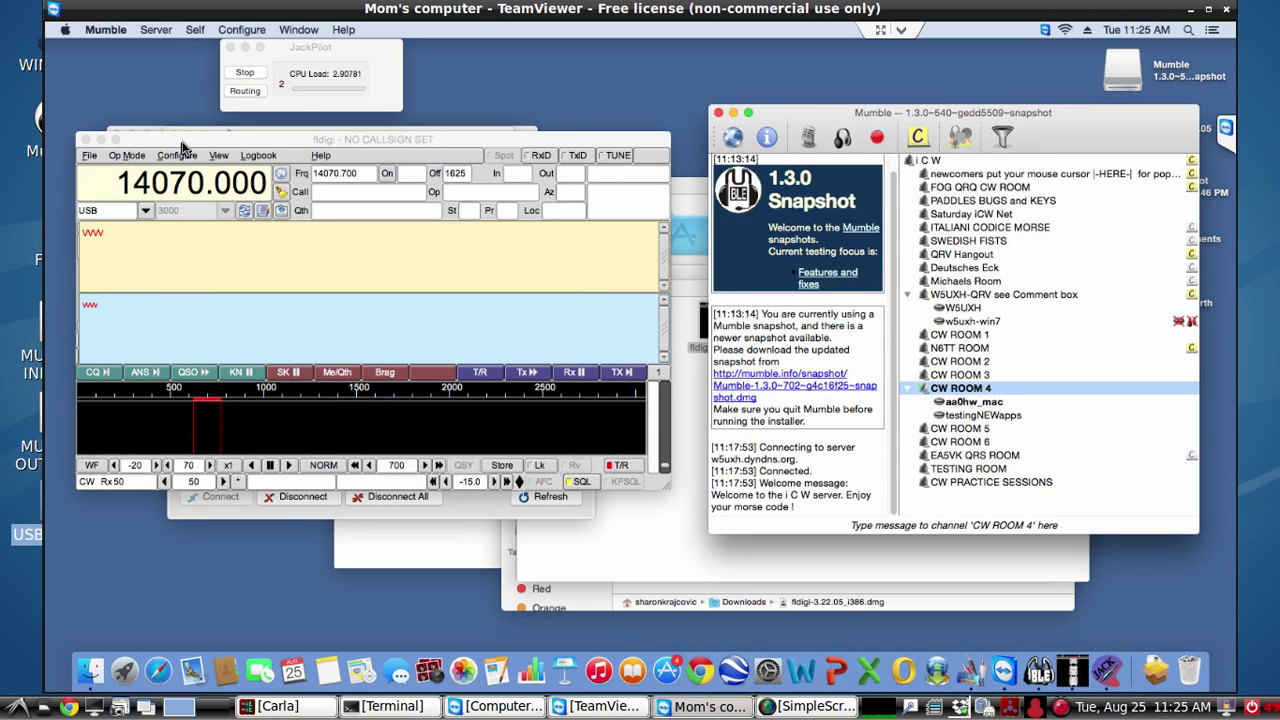
Step: Move the fldigi window aside and show the JACK audio connections for fldigi, Mumble and system
drag(192, 142, 1010, 342)
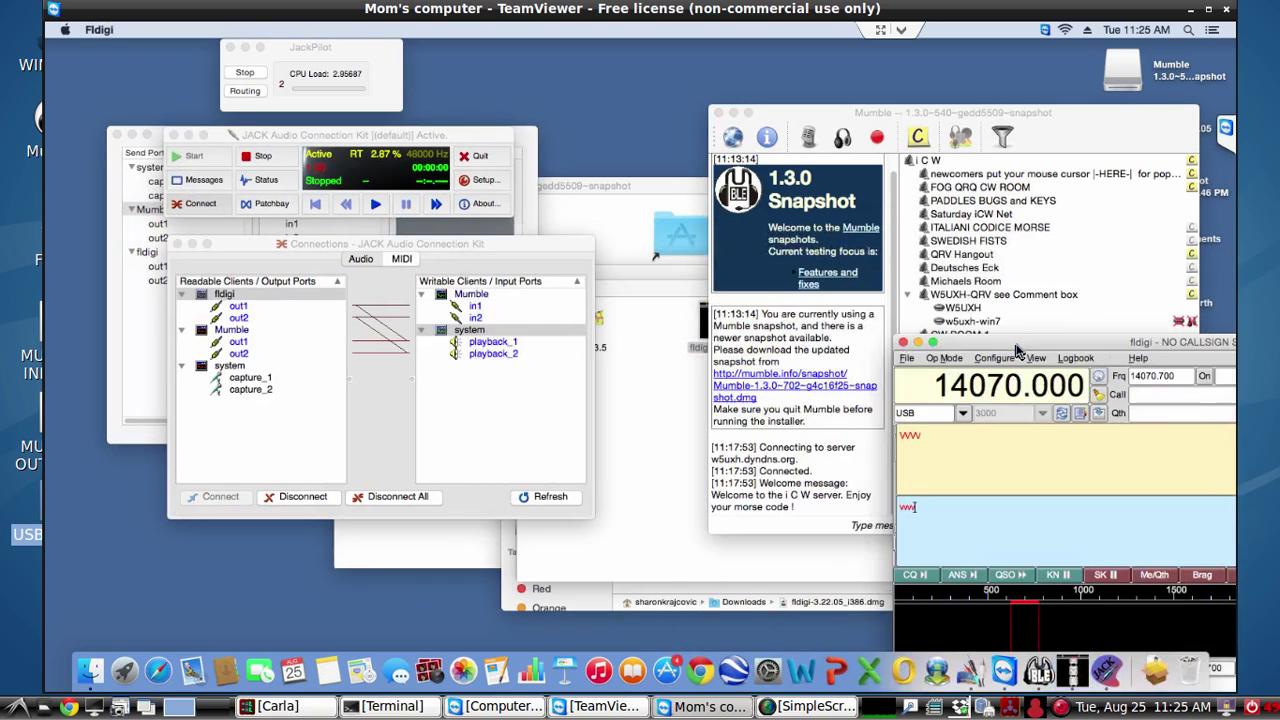
drag(955, 305, 918, 266)
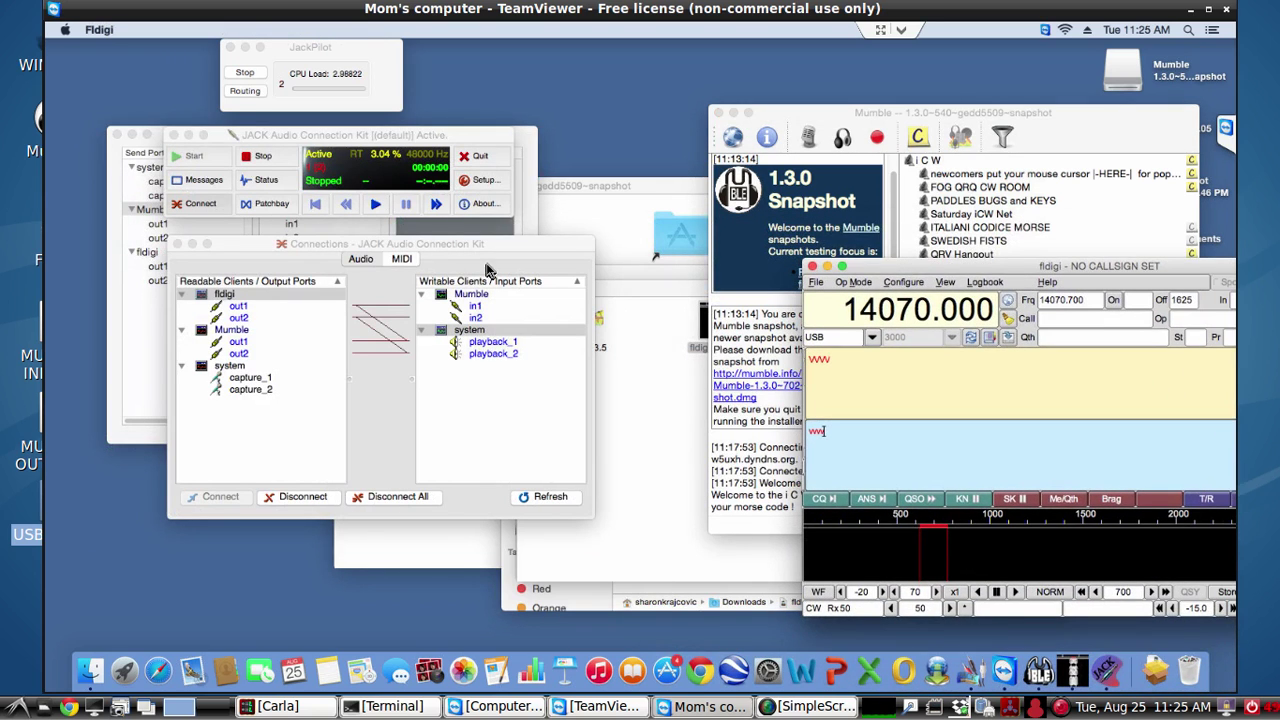
click(374, 260)
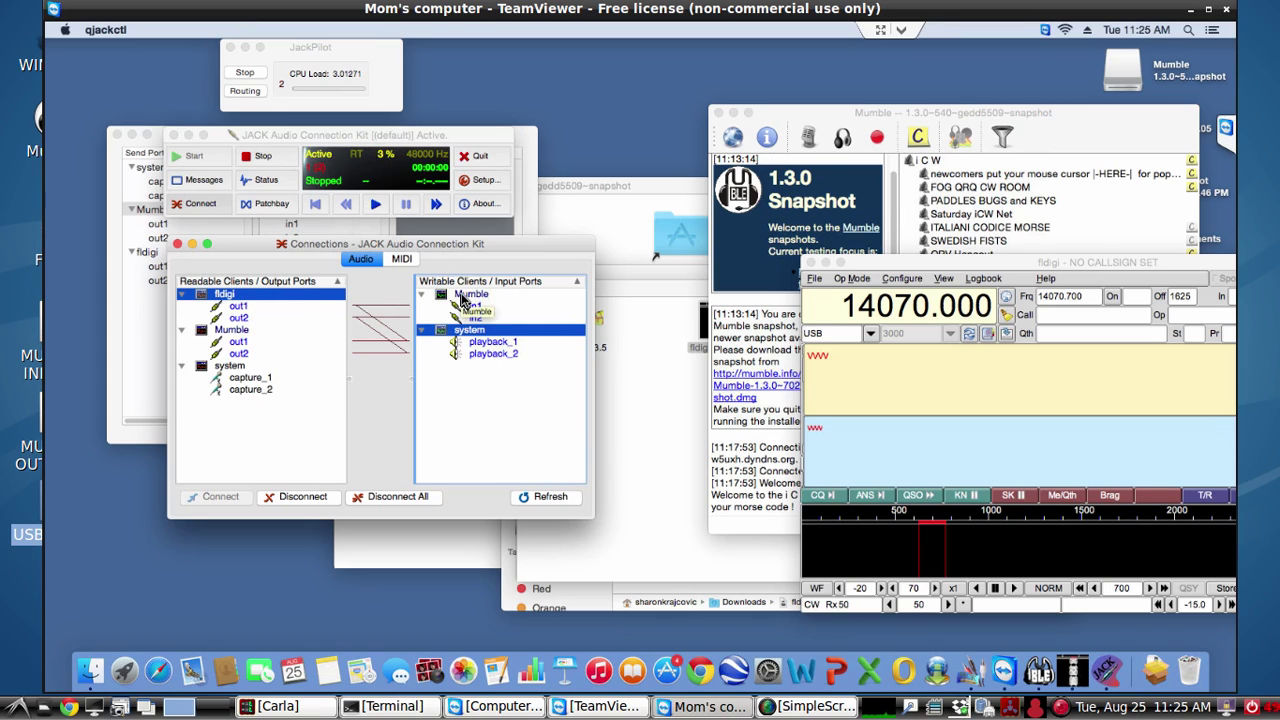
Step: Select Mumble among the writable input clients, then bring fldigi forward and move it back left
click(498, 298)
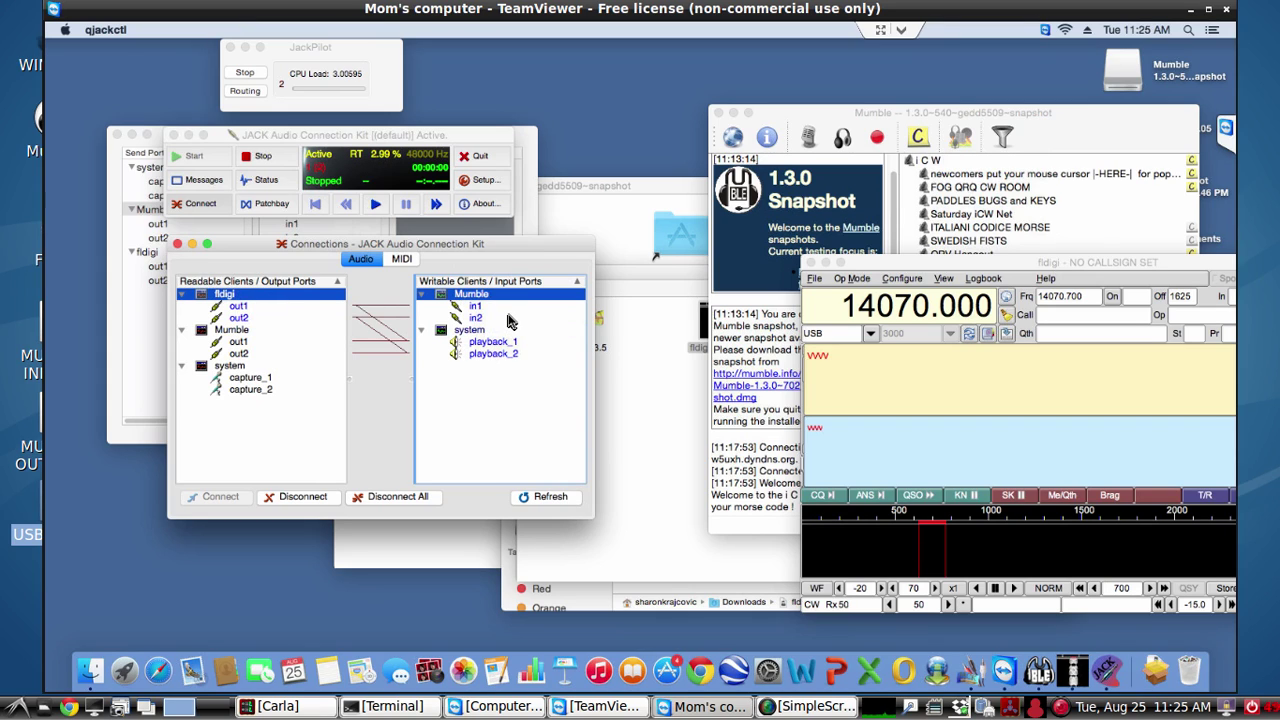
click(815, 122)
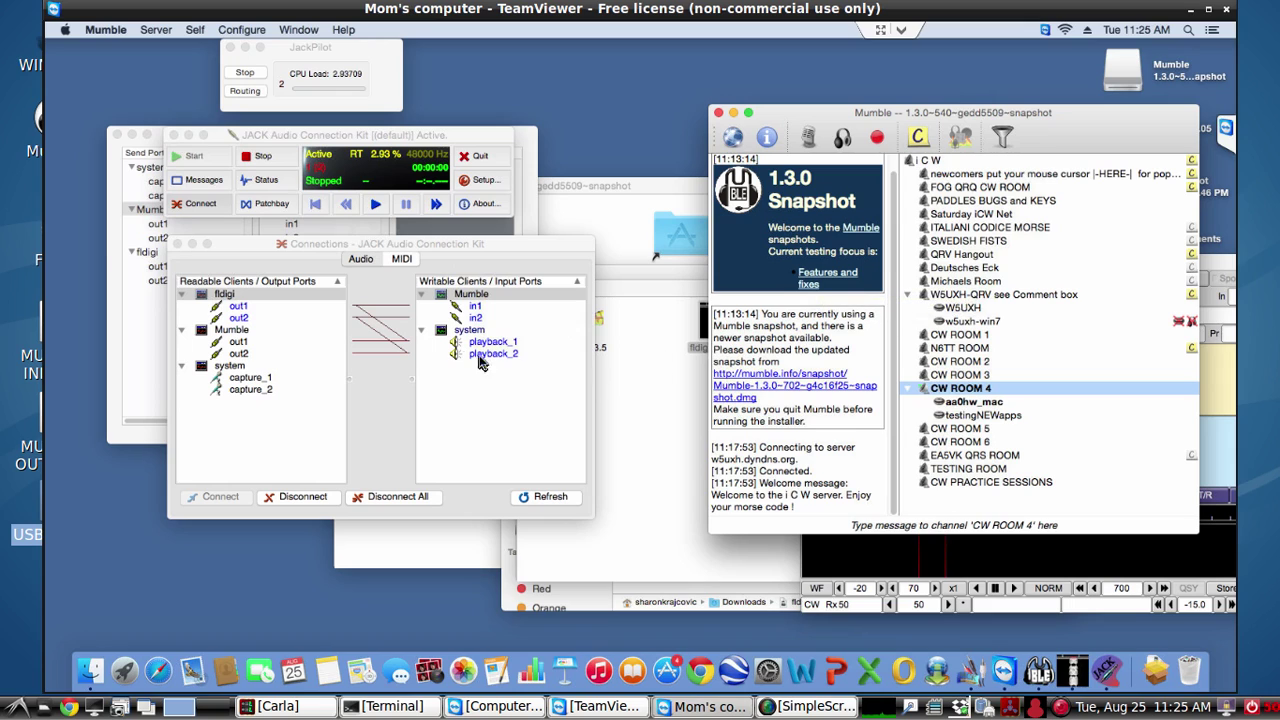
click(1205, 437)
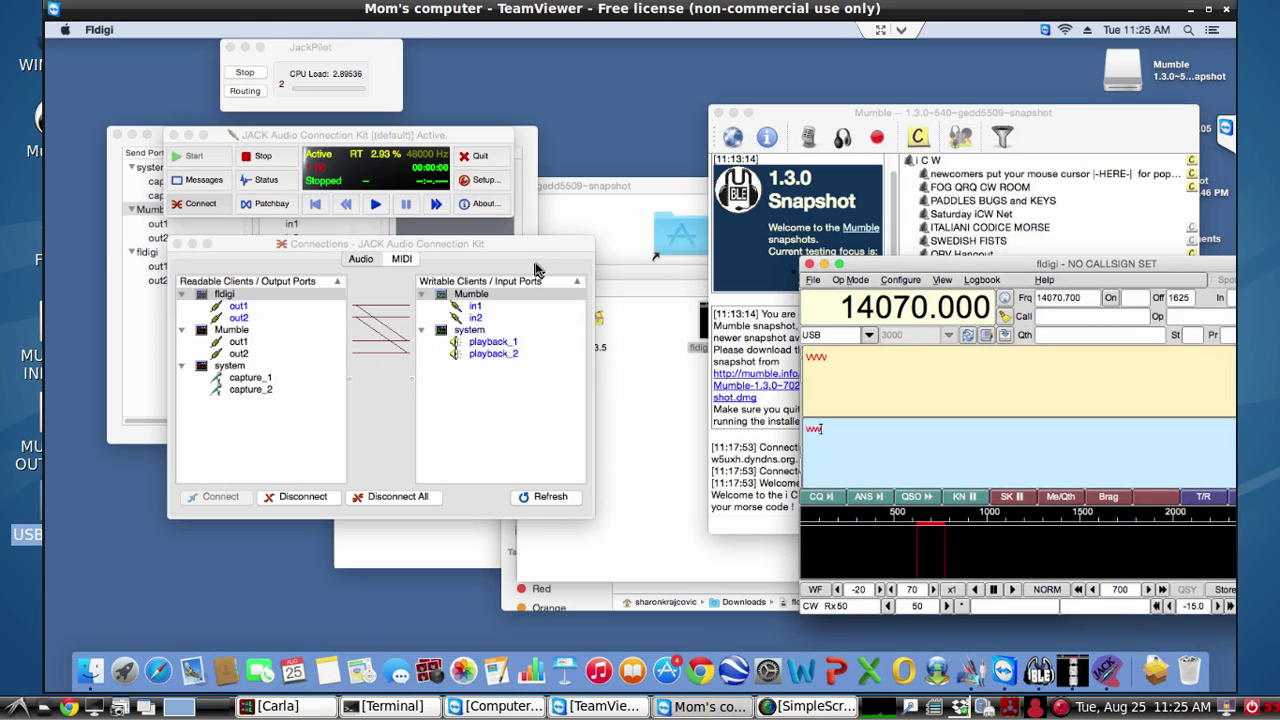
drag(1113, 260, 385, 200)
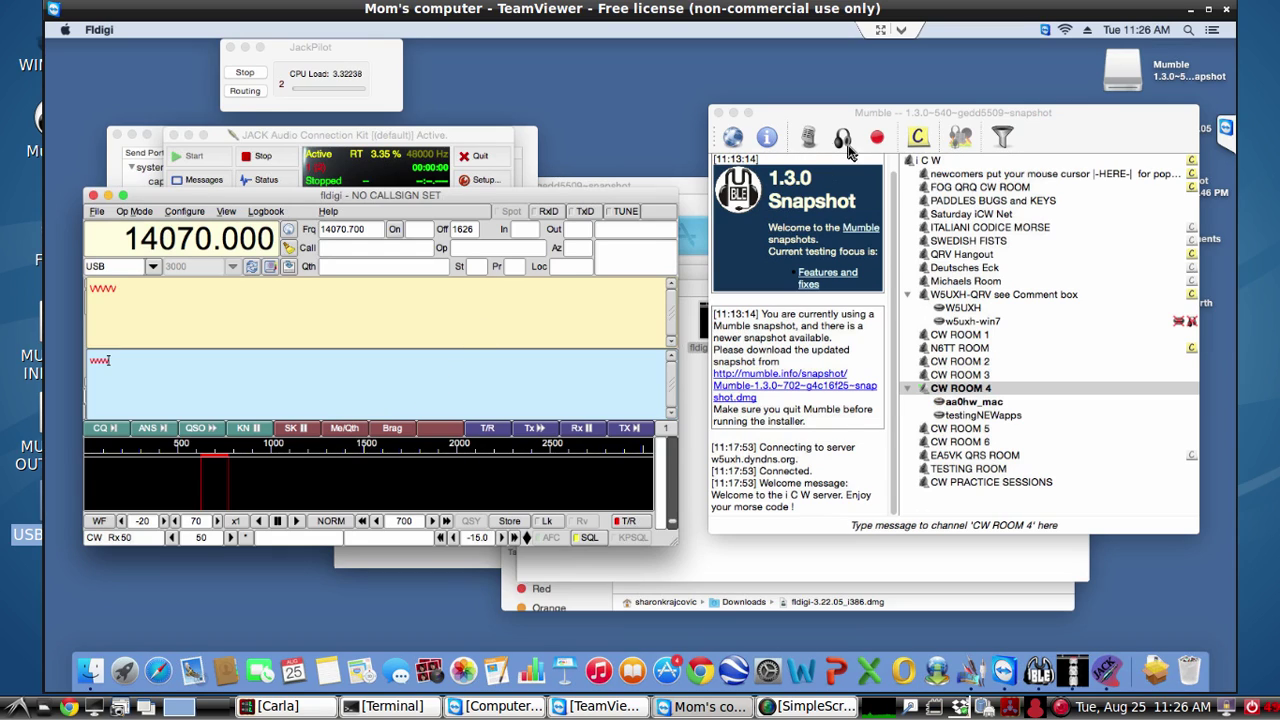
click(960, 141)
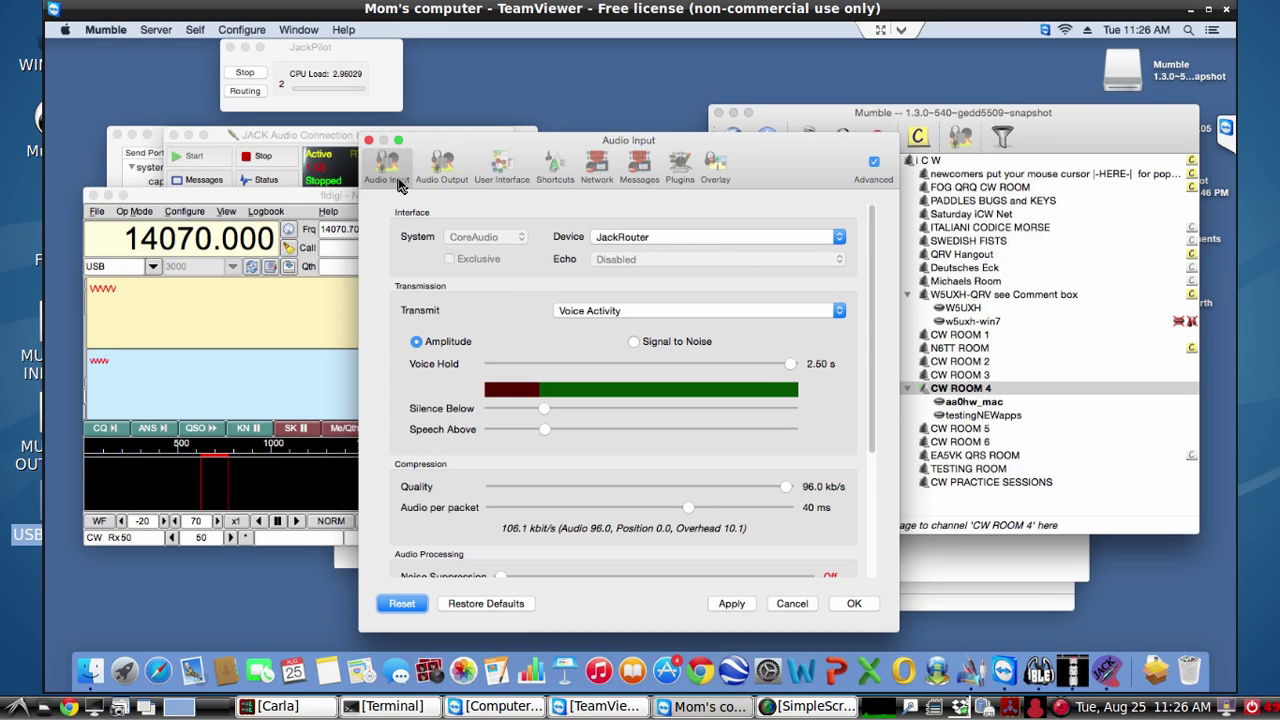
click(441, 176)
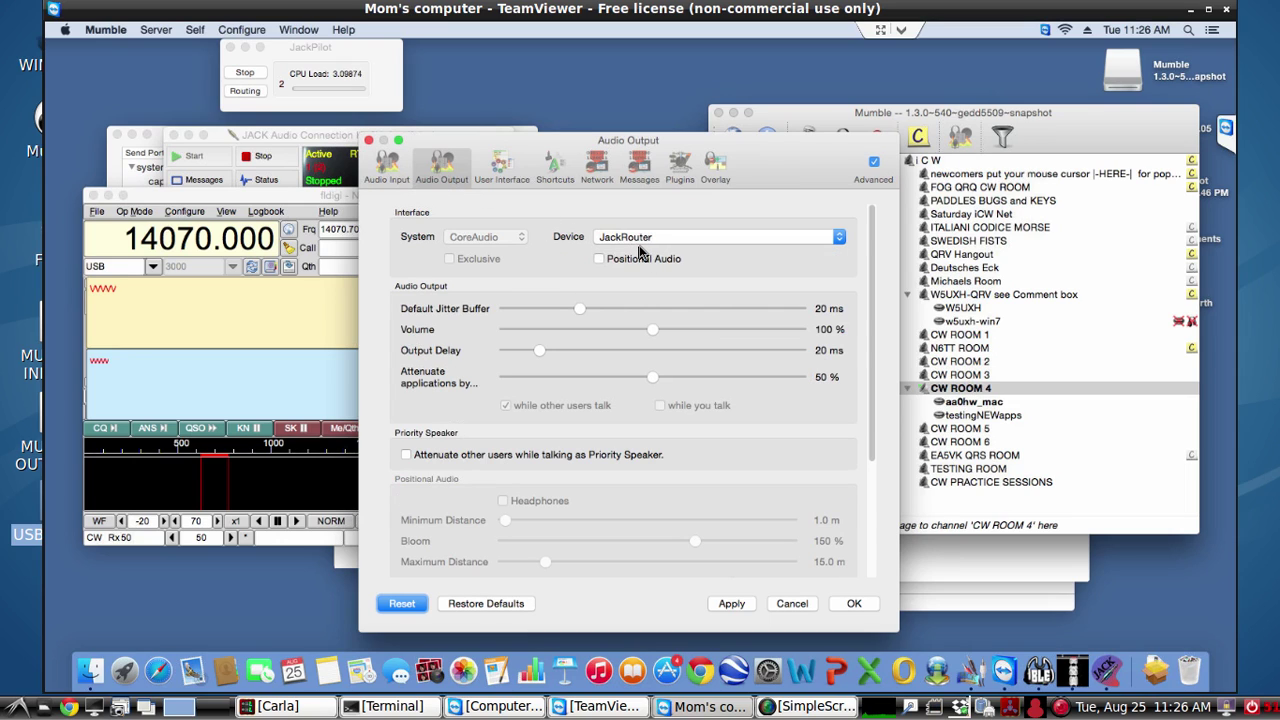
click(368, 141)
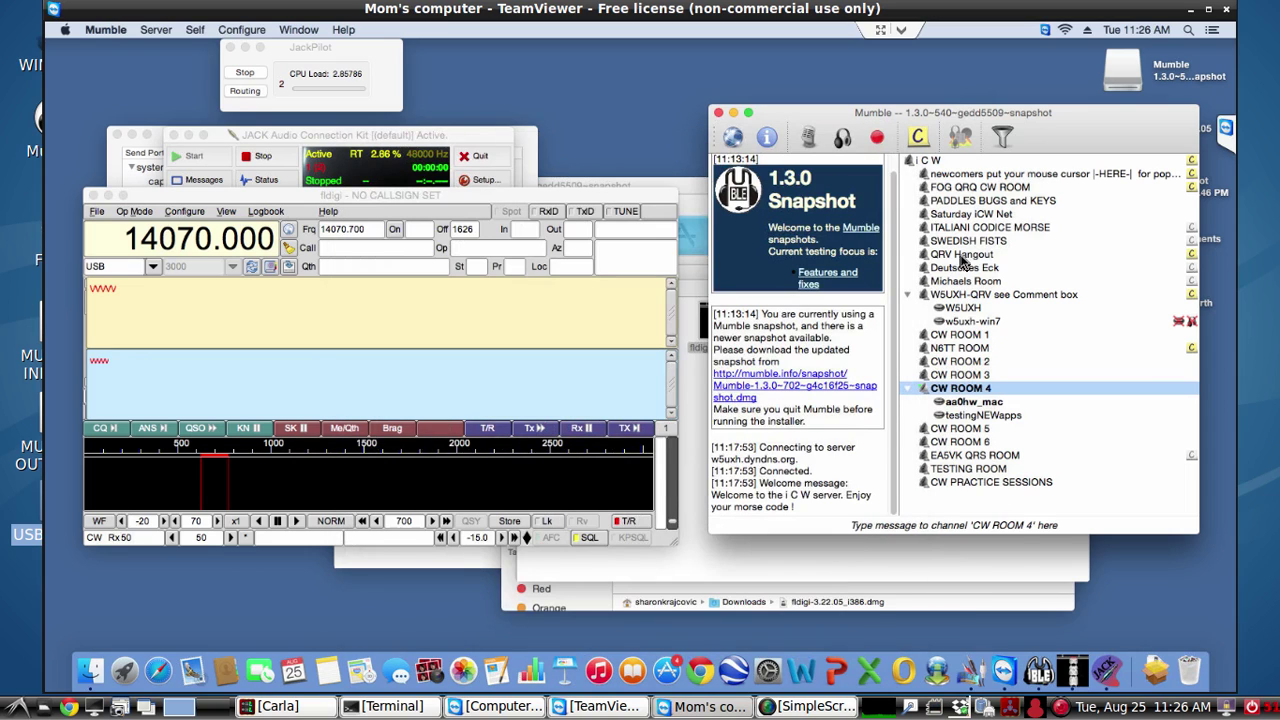
click(460, 198)
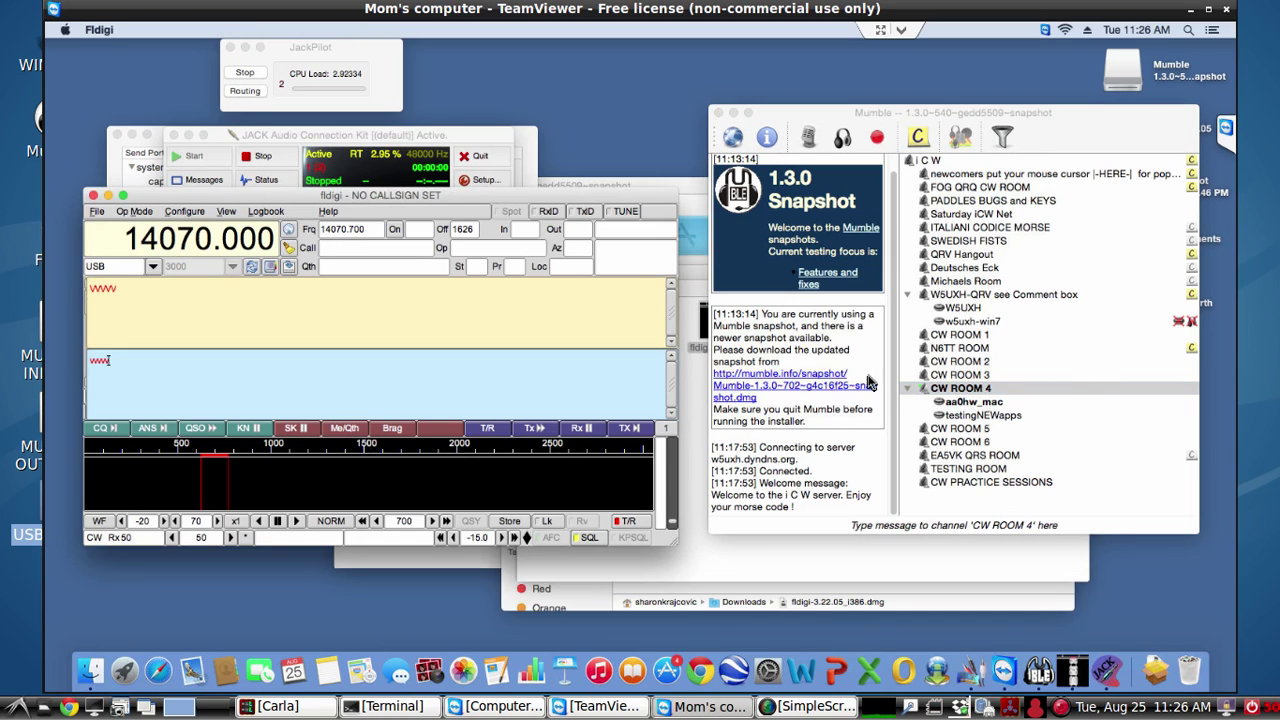
Step: Shift fldigi to the lower right and activate the JACK audio connections window
drag(345, 199, 871, 261)
click(435, 255)
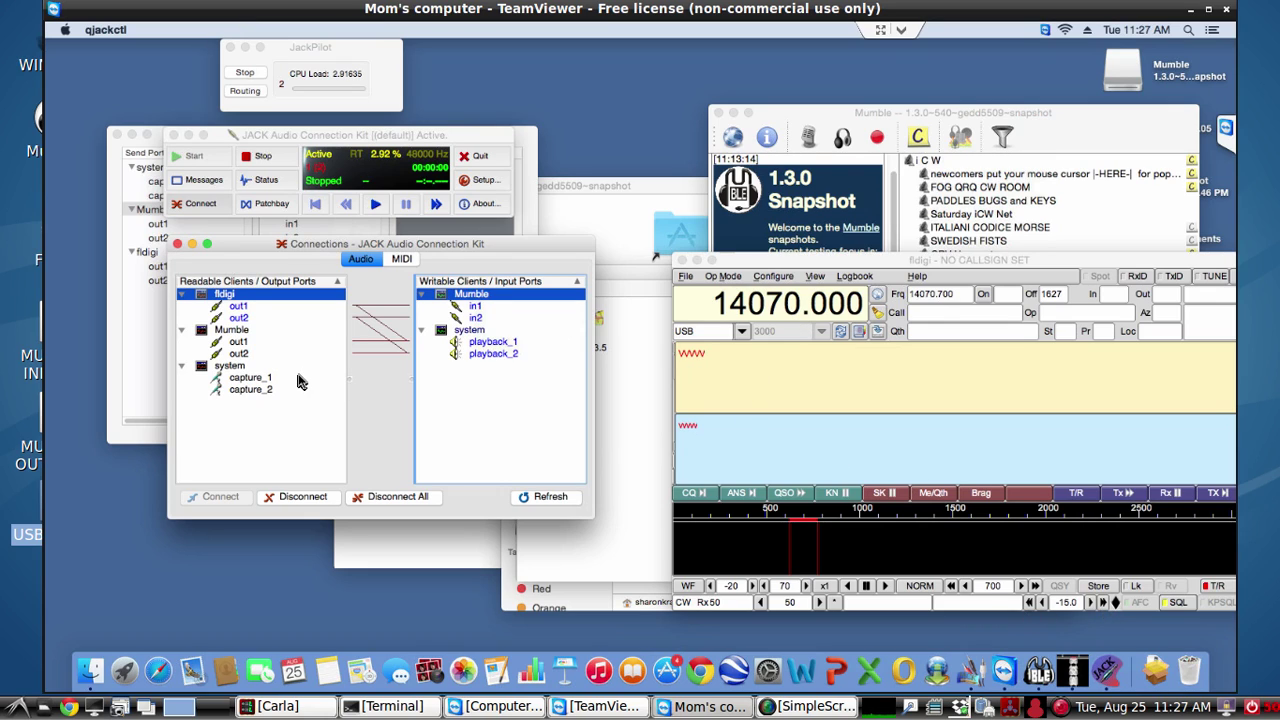
click(230, 370)
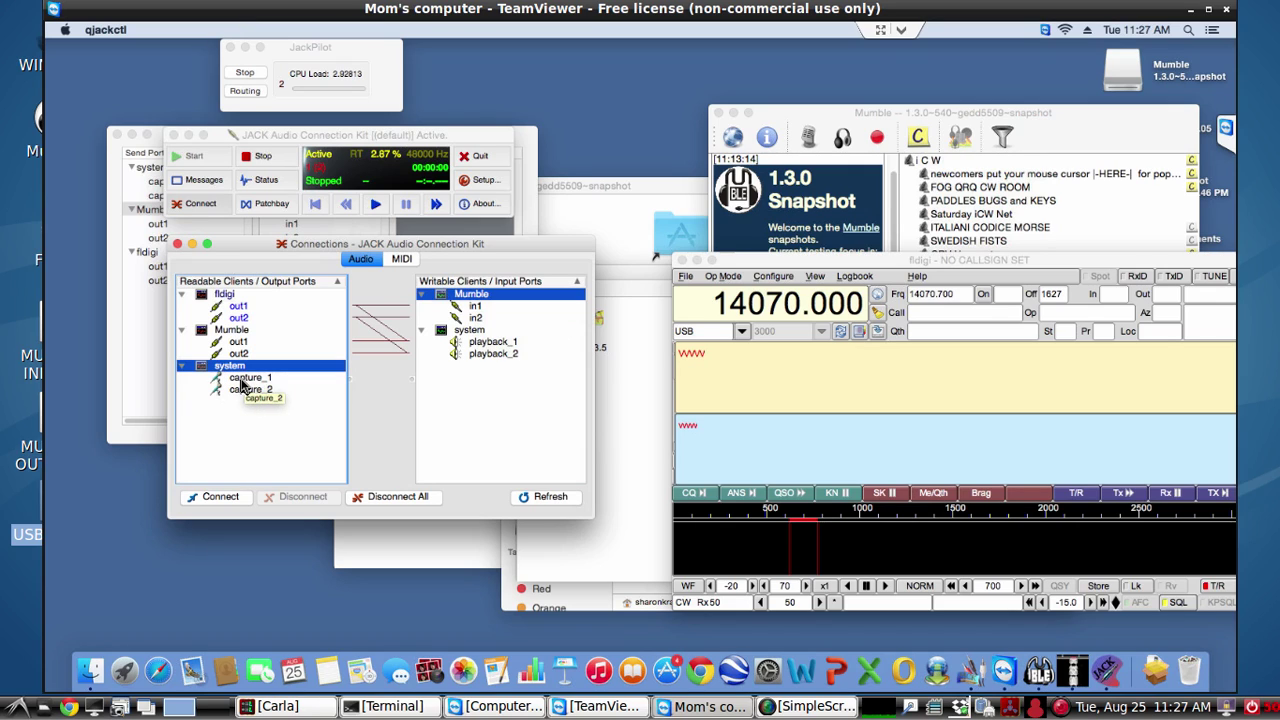
click(472, 298)
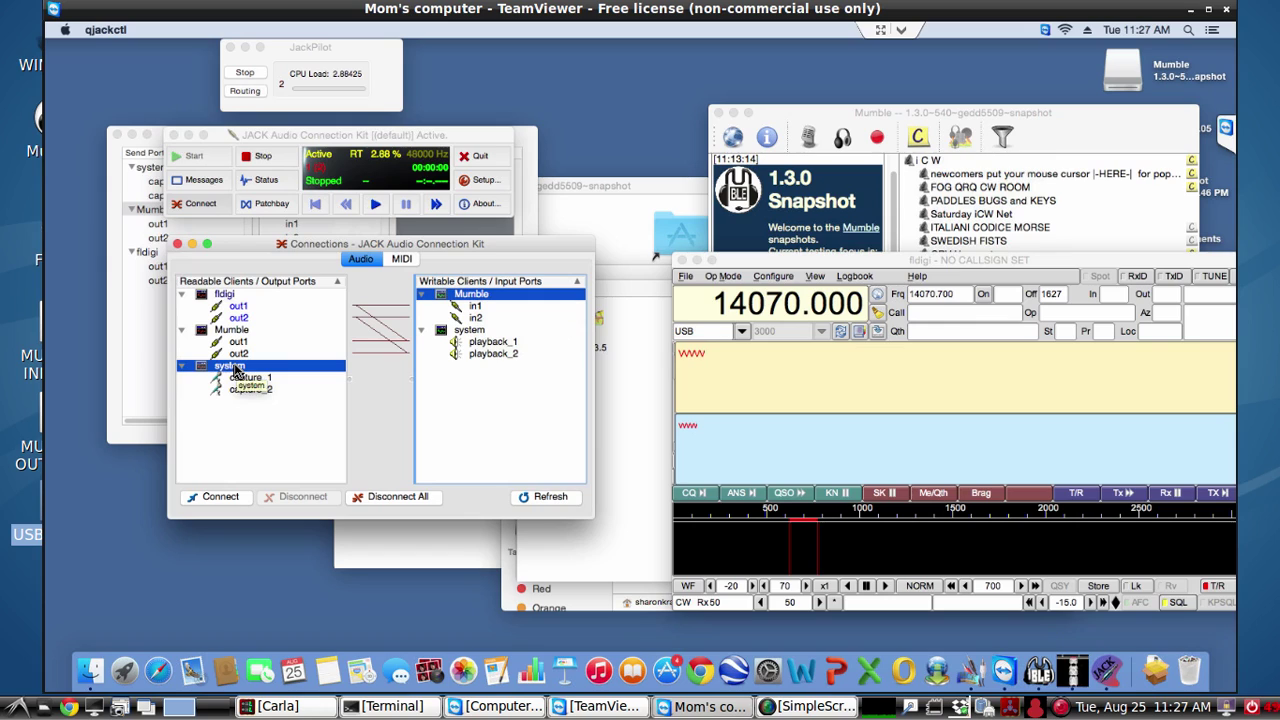
click(220, 497)
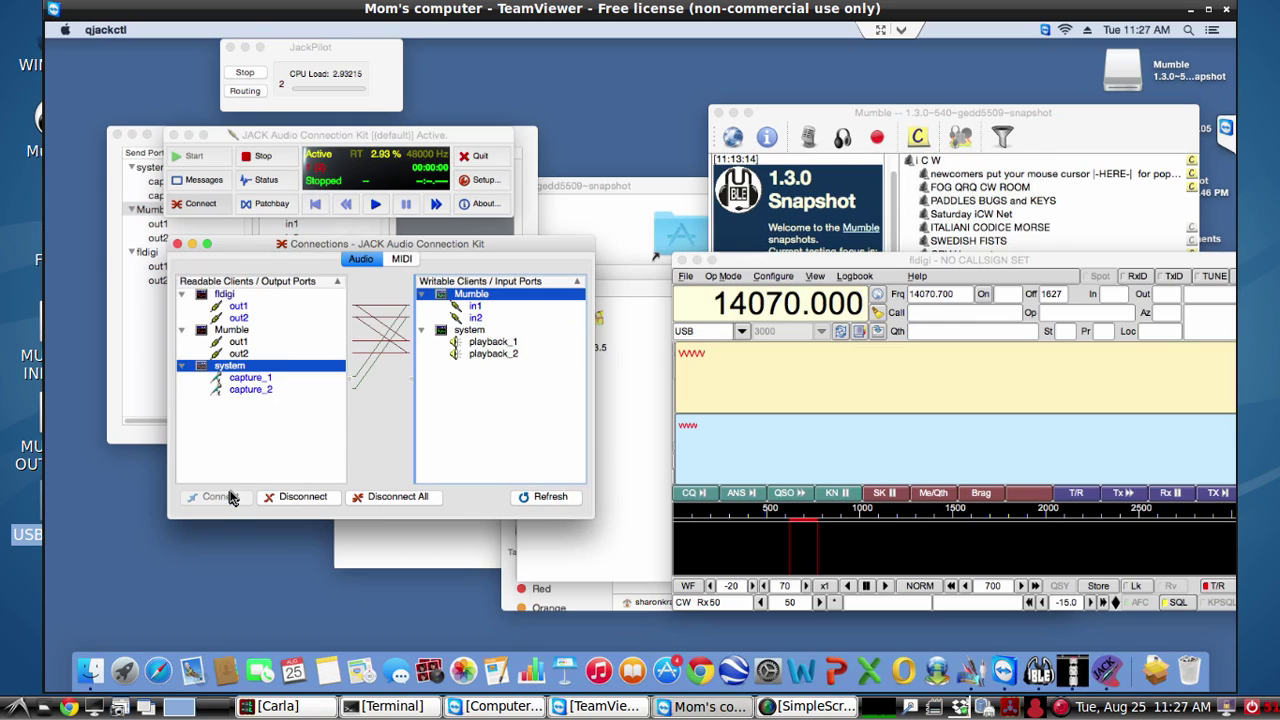
click(446, 332)
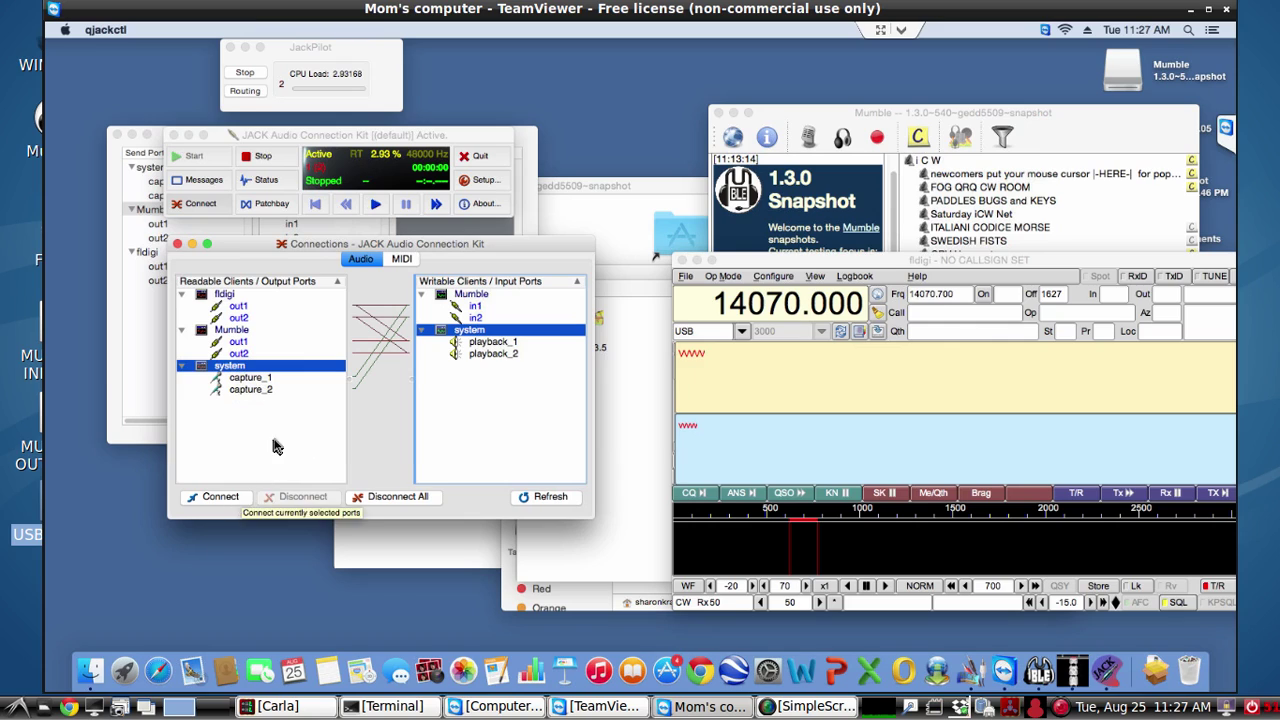
click(474, 295)
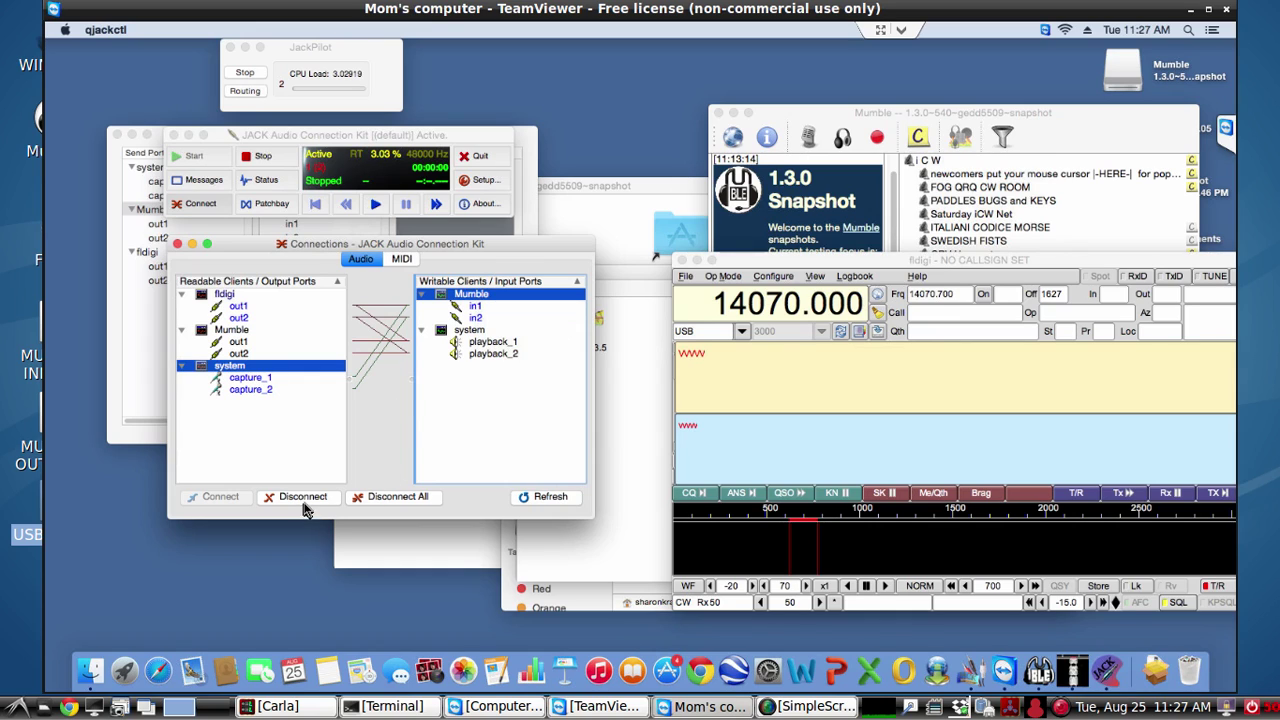
click(305, 506)
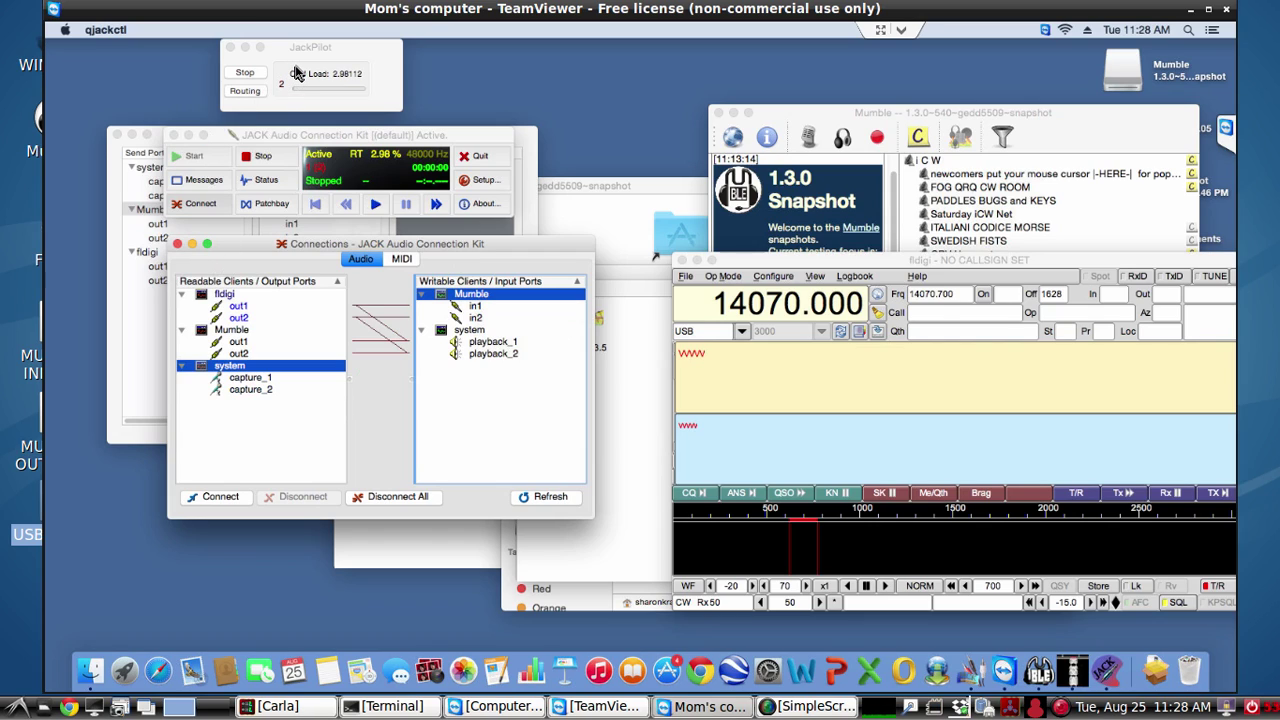
Step: Move fldigi to the lower centre-left, then bring Mumble and the JACK control window forward
click(790, 125)
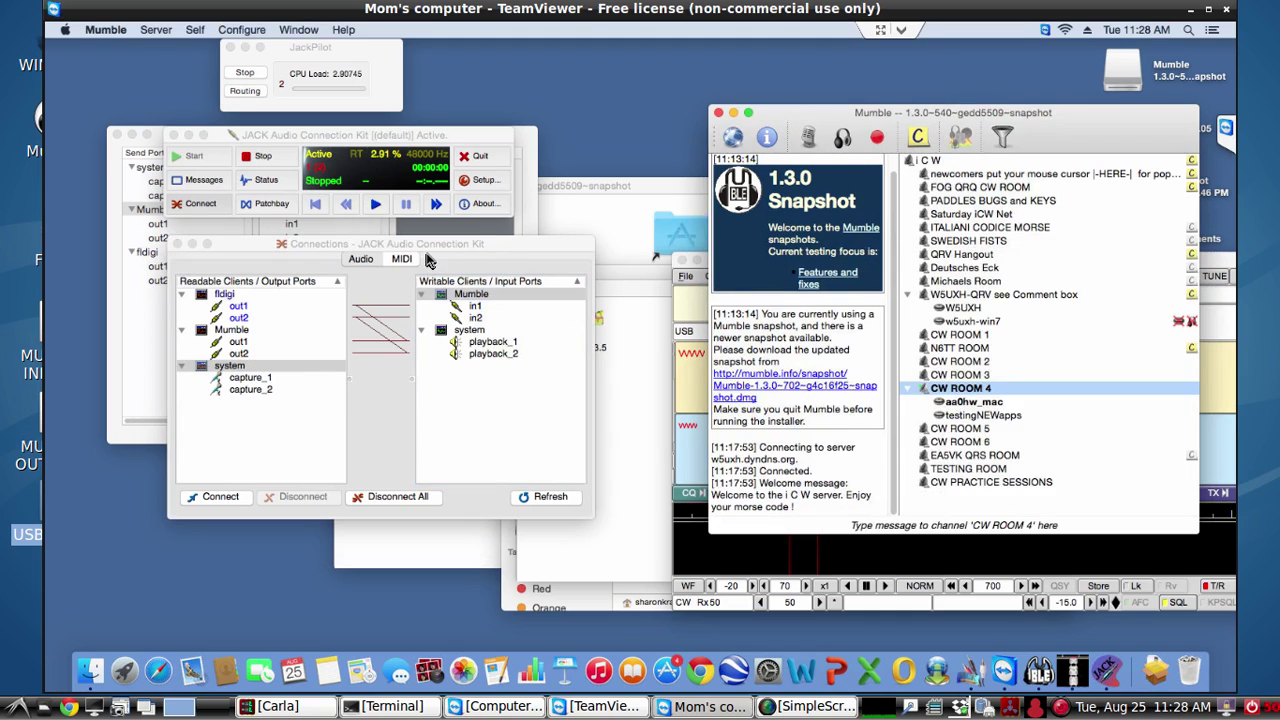
click(686, 463)
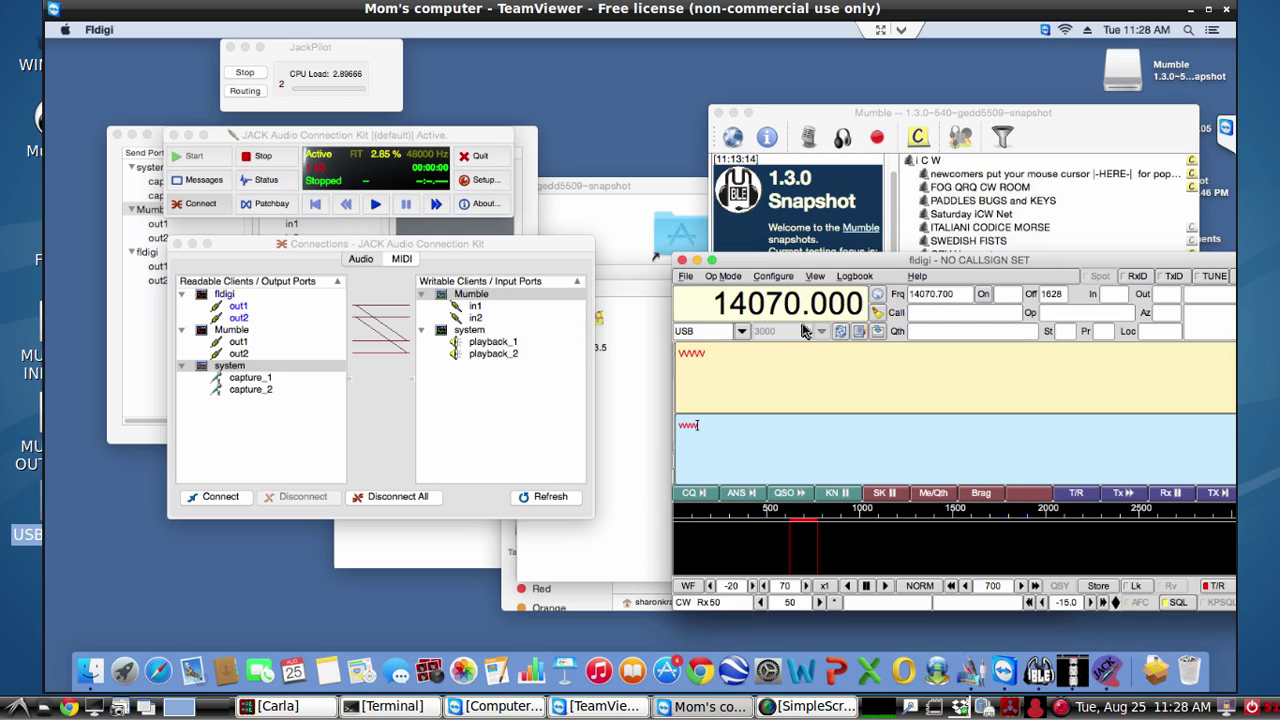
drag(785, 265, 407, 298)
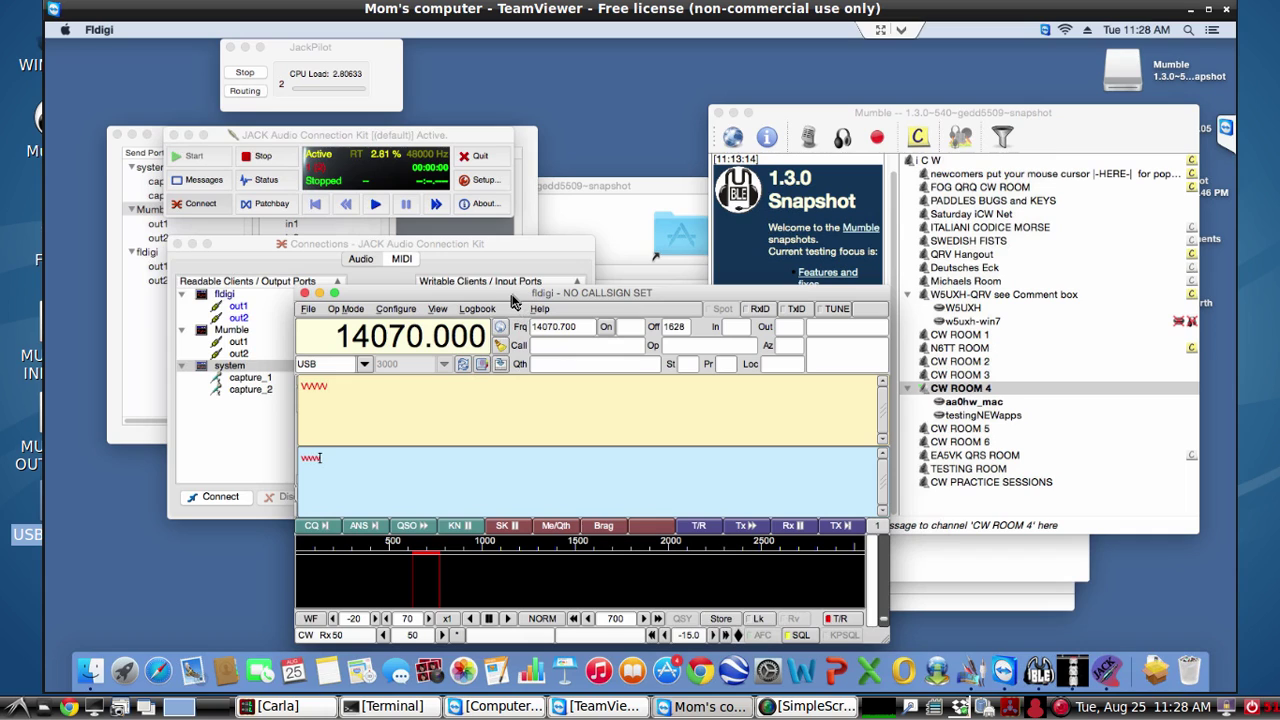
click(823, 122)
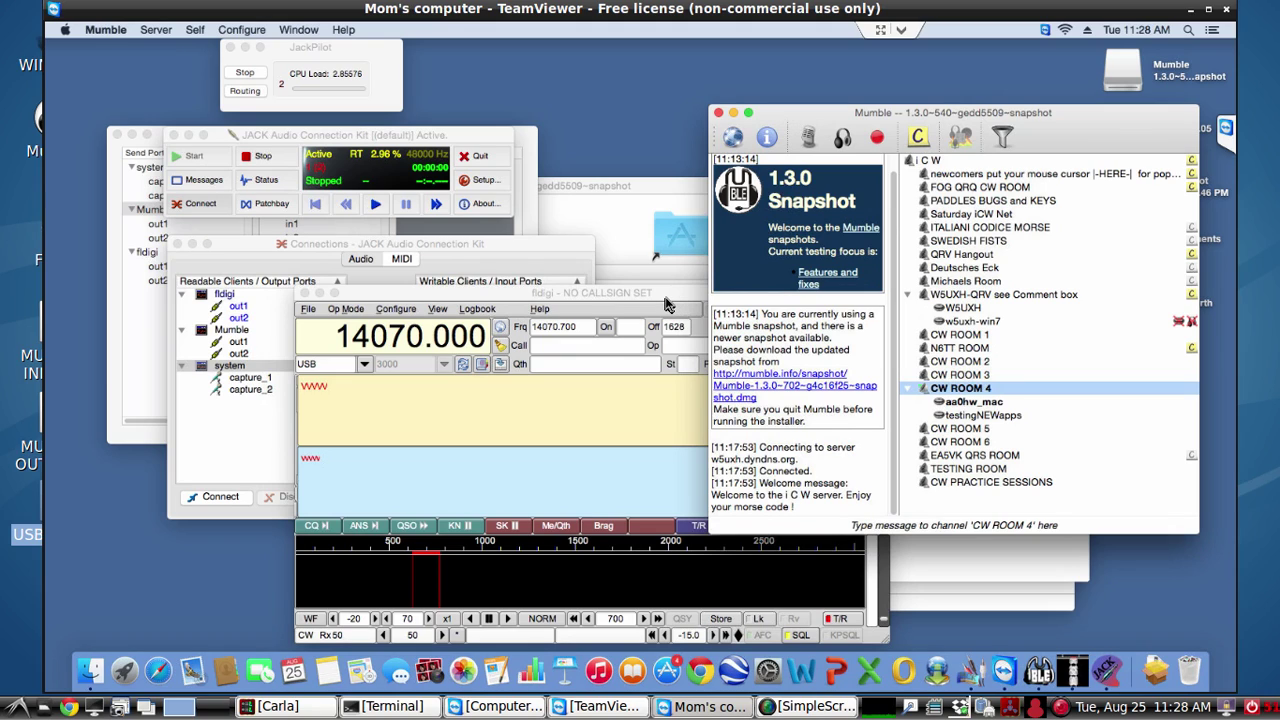
click(341, 143)
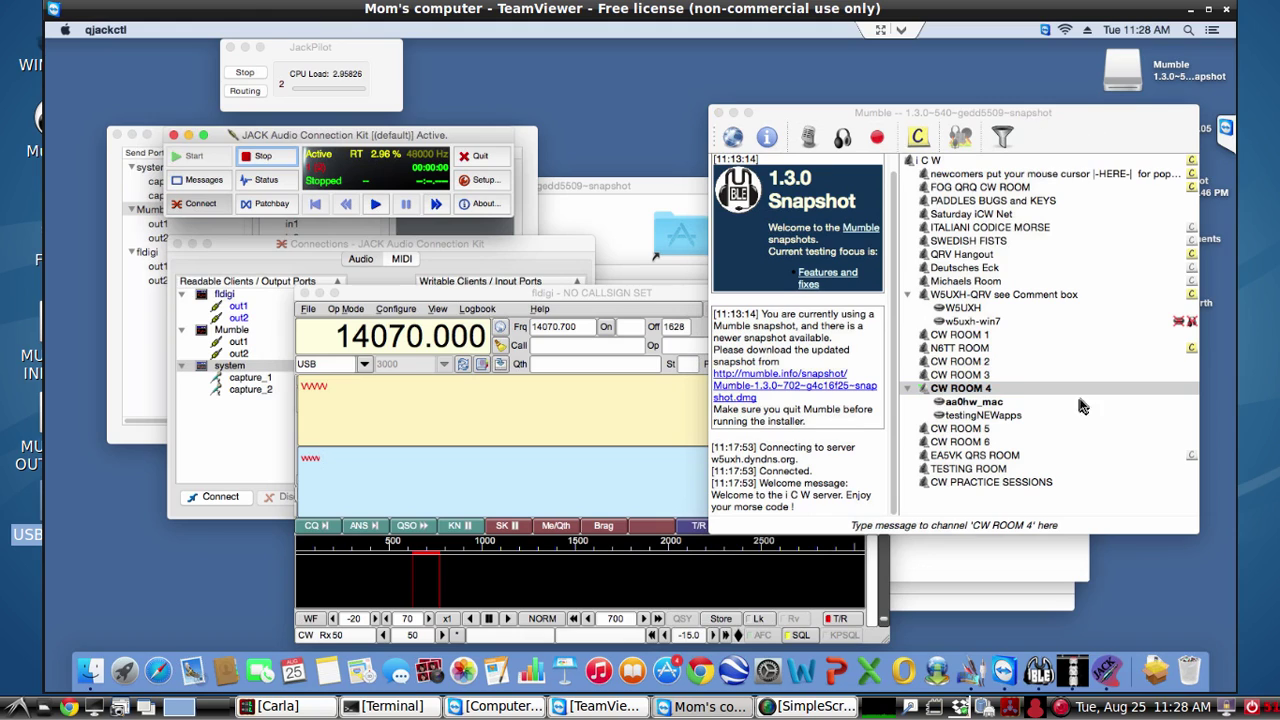
Step: Show the fldigi search results and Mumble disk image folder, then close JackPilot's Connections Manager
click(1001, 559)
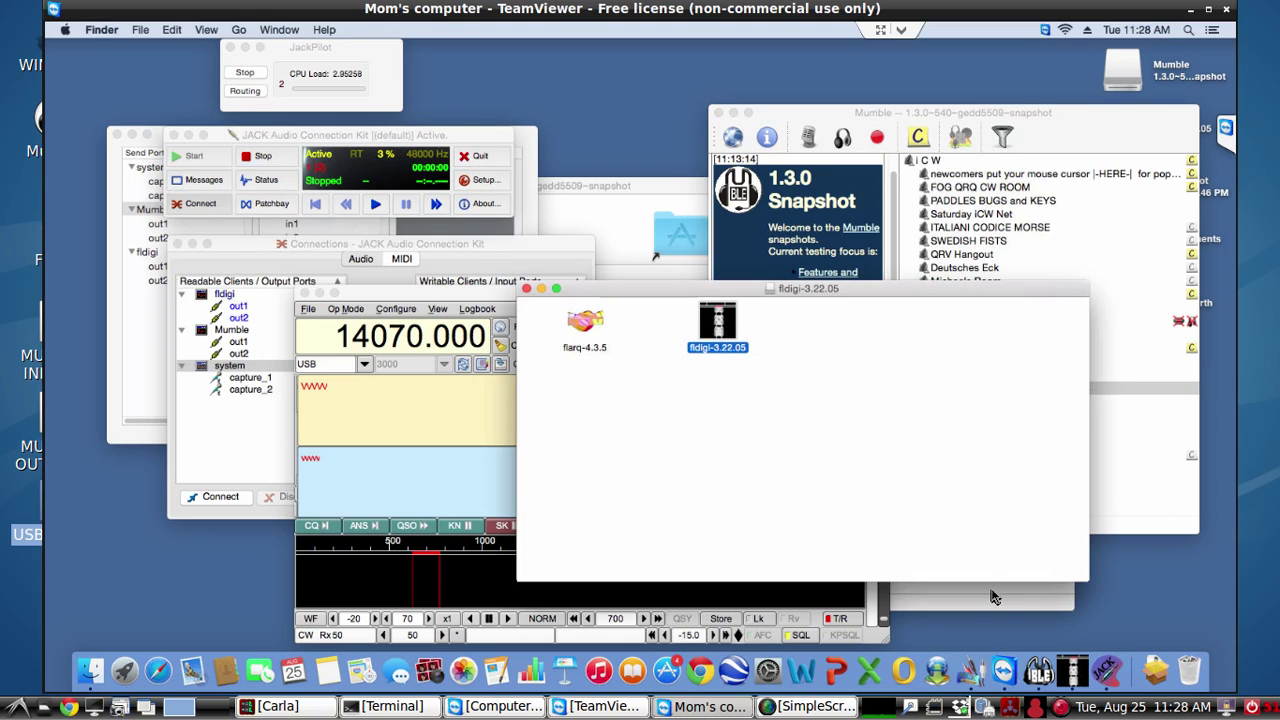
click(993, 597)
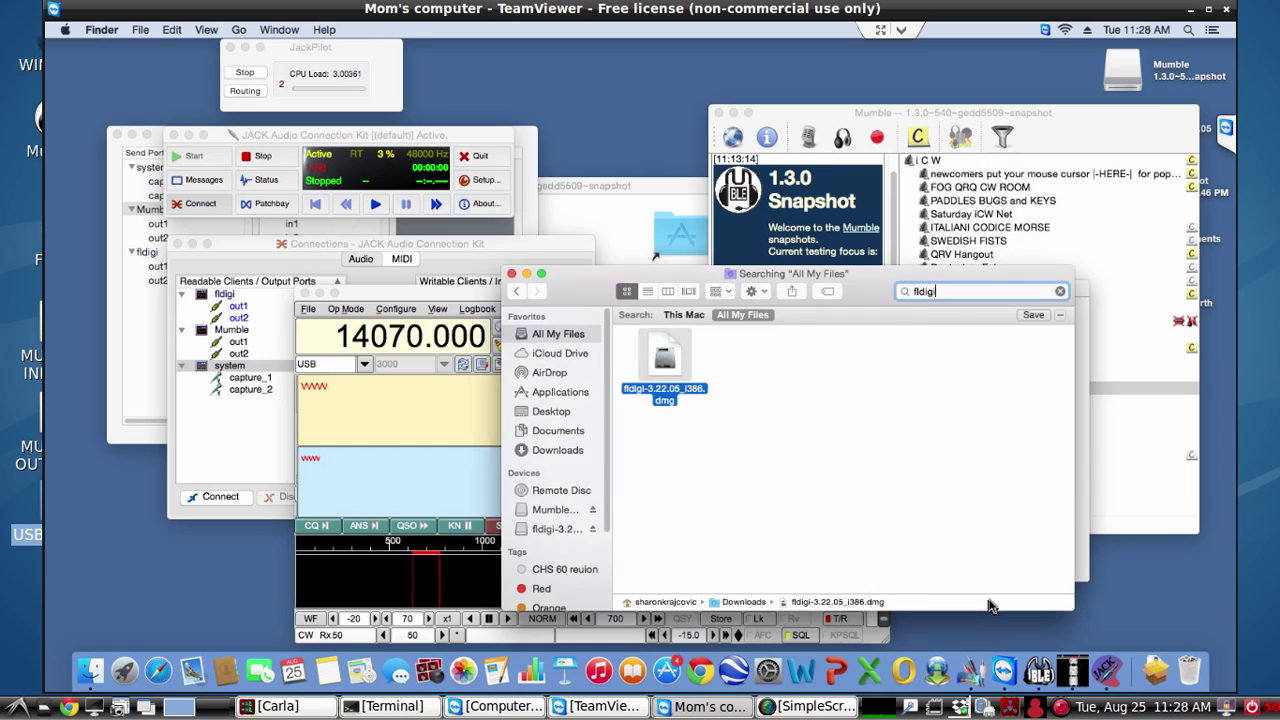
click(605, 204)
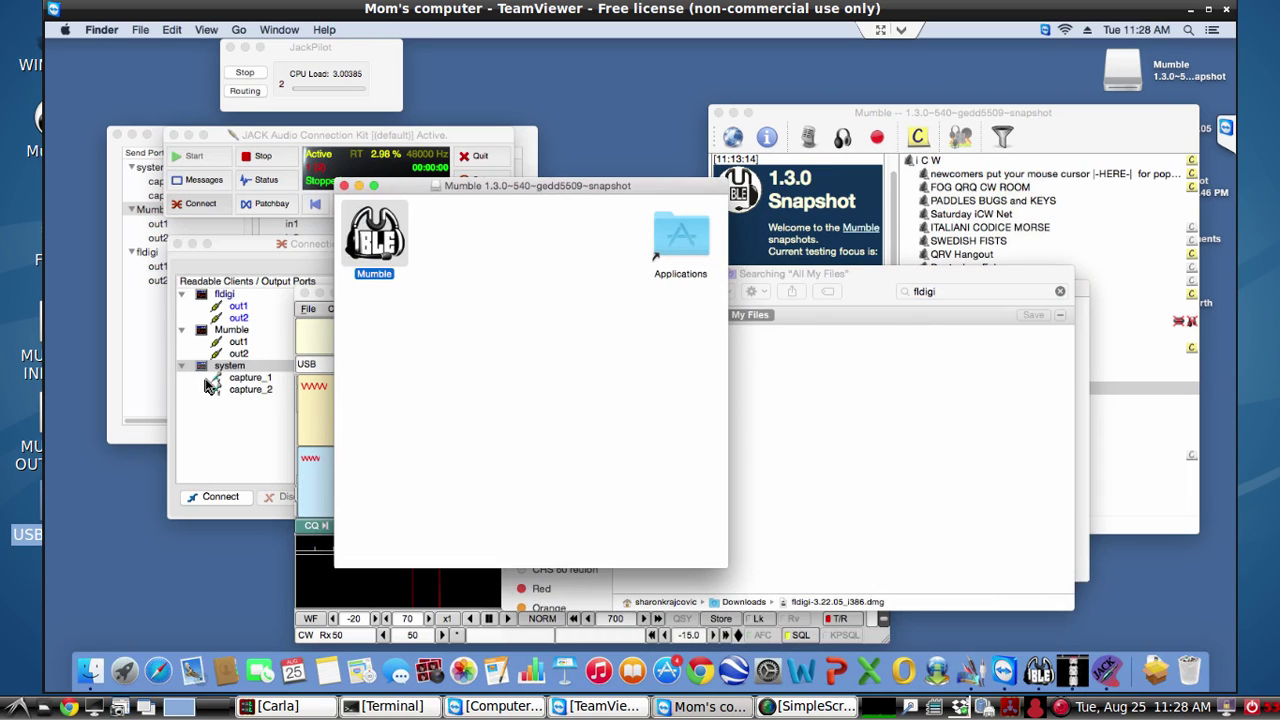
click(155, 357)
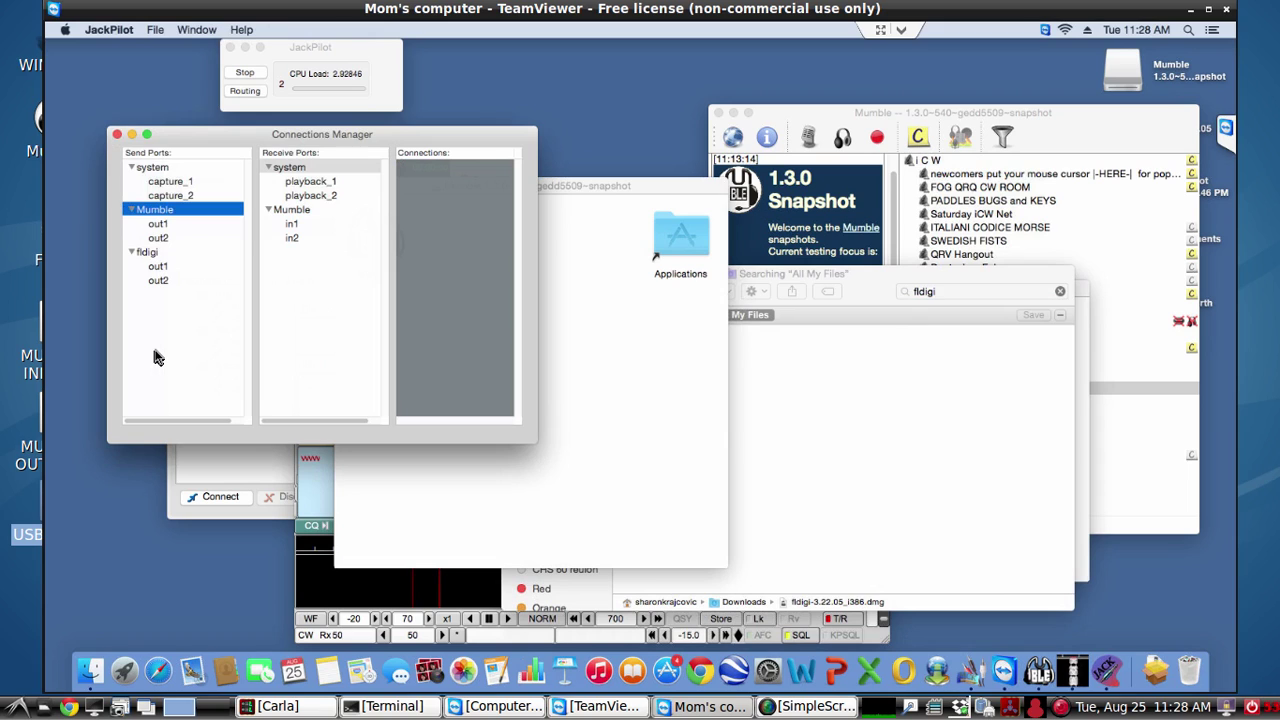
click(116, 136)
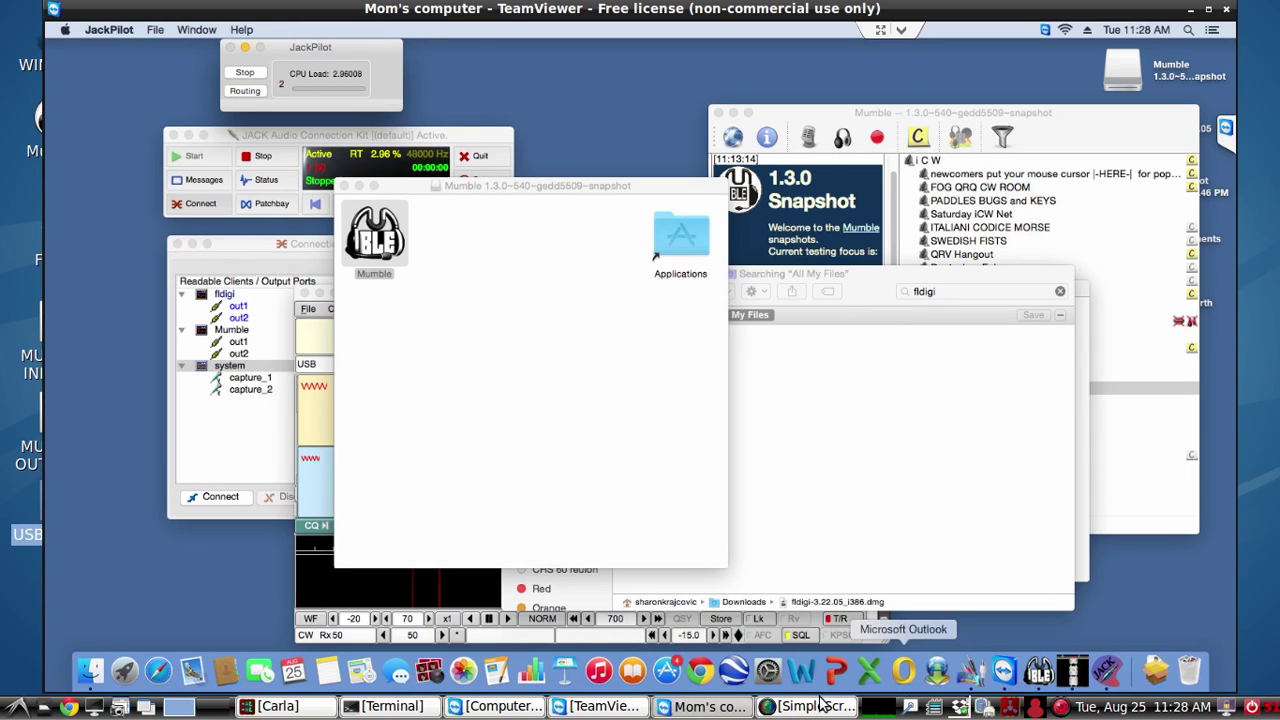